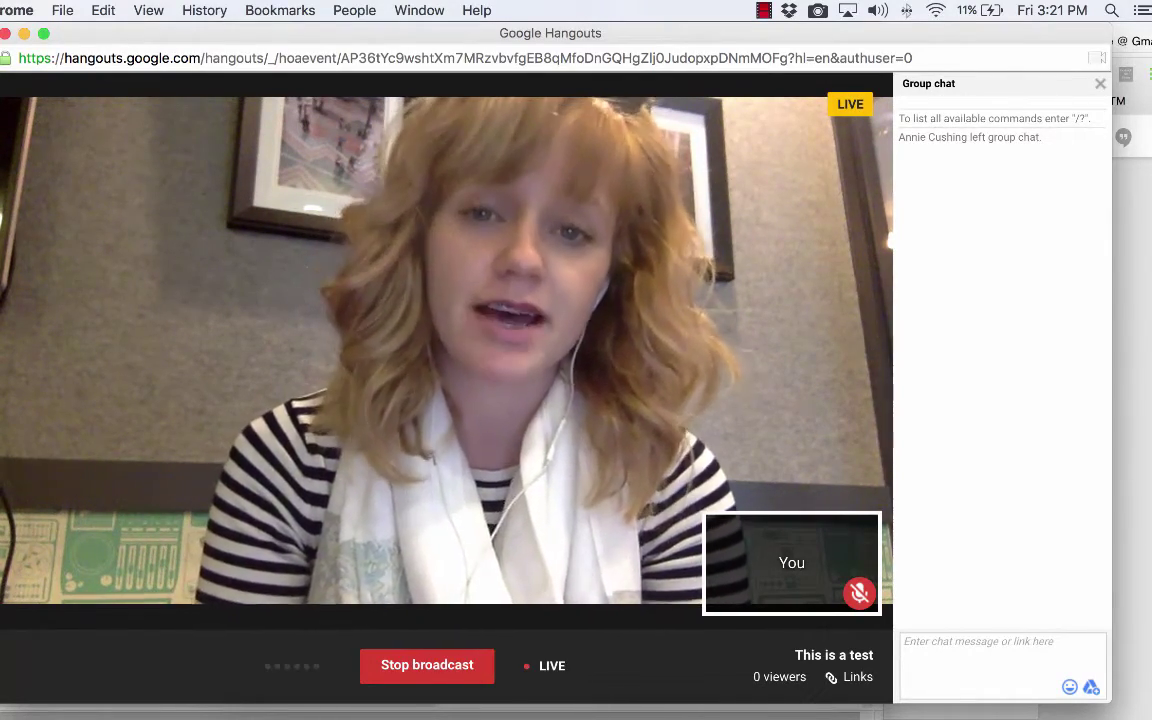
# - Show all open windows in Mission Control while the test broadcast keeps running
pyautogui.hotkey('ctrl', 'Up')
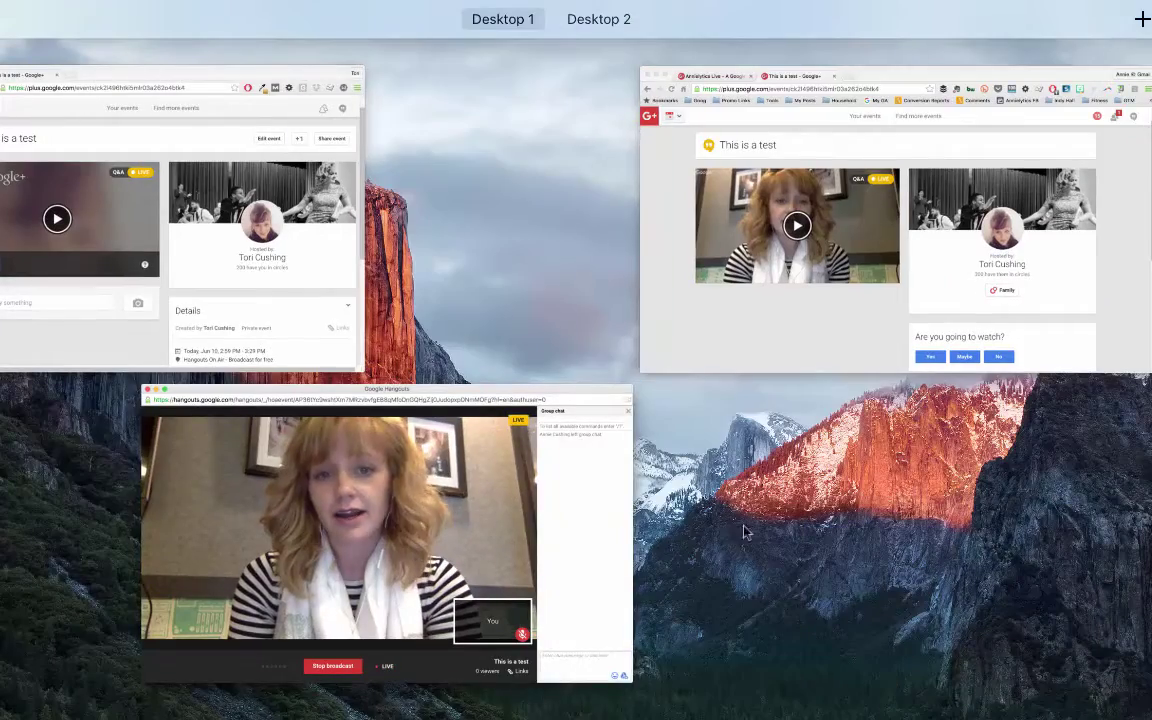
# - Bring Chrome forward on the Annielytics Live Google Analytics Q&A event page
pyautogui.click(787, 309)
pyautogui.click(181, 44)
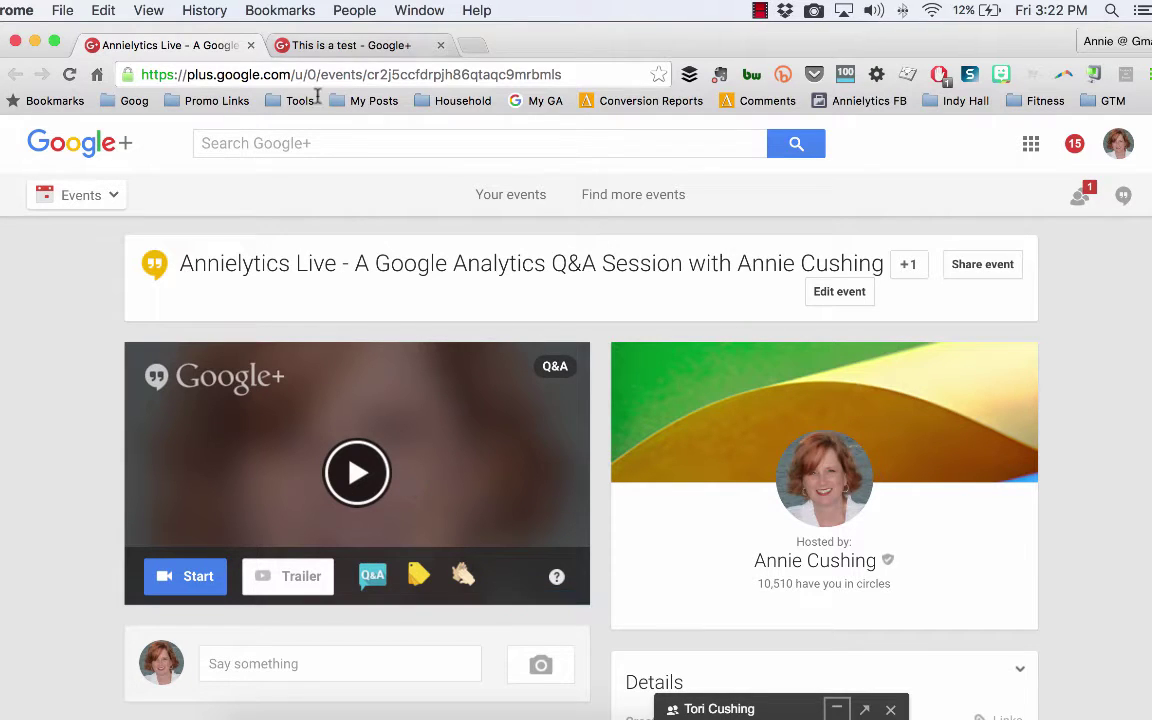
# - Move the 'This is a test' event tab into its own browser window
pyautogui.moveTo(316, 51); pyautogui.dragTo(165, 188)
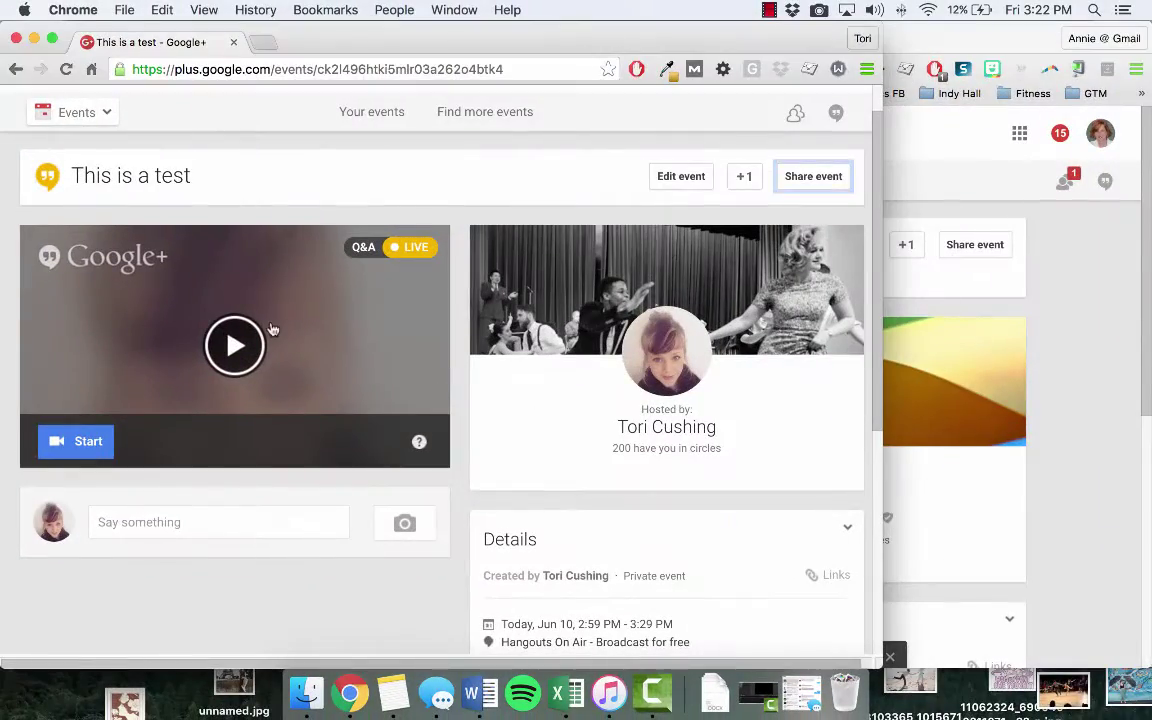
pyautogui.hotkey('ctrl', 'Up')
pyautogui.click(257, 200)
# - Switch to the 'This is a test' event page and play its live video
pyautogui.hotkey('ctrl', 'Up')
pyautogui.click(821, 211)
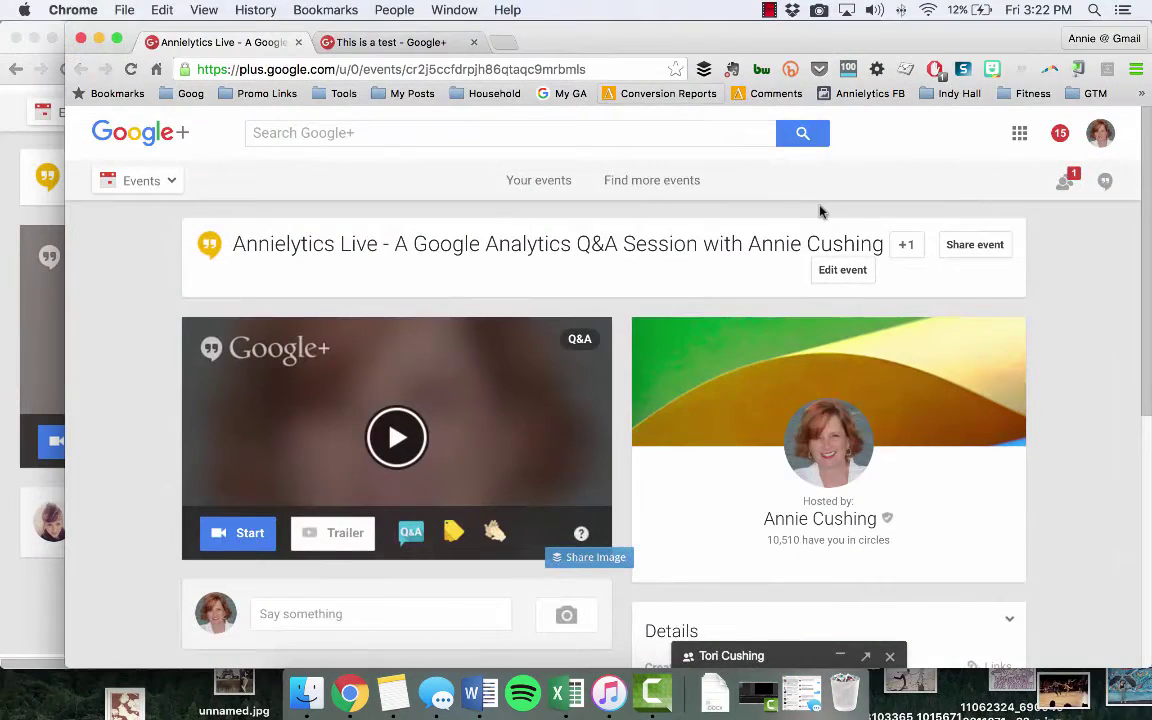
pyautogui.click(390, 40)
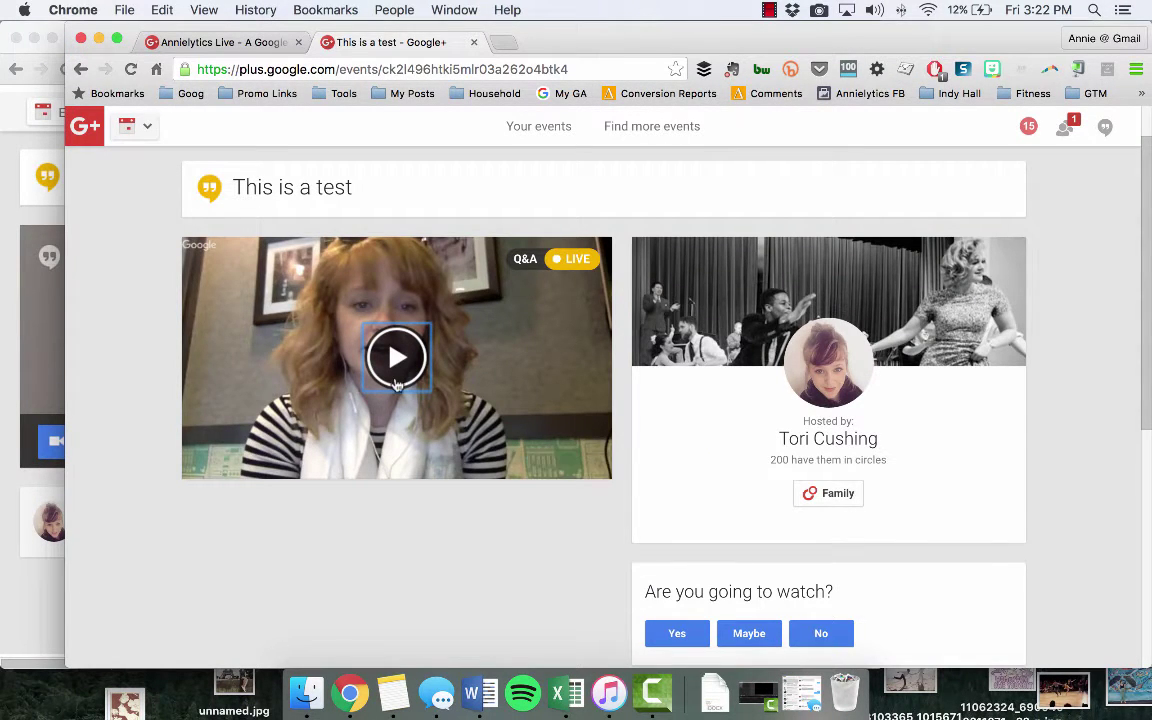
pyautogui.click(399, 371)
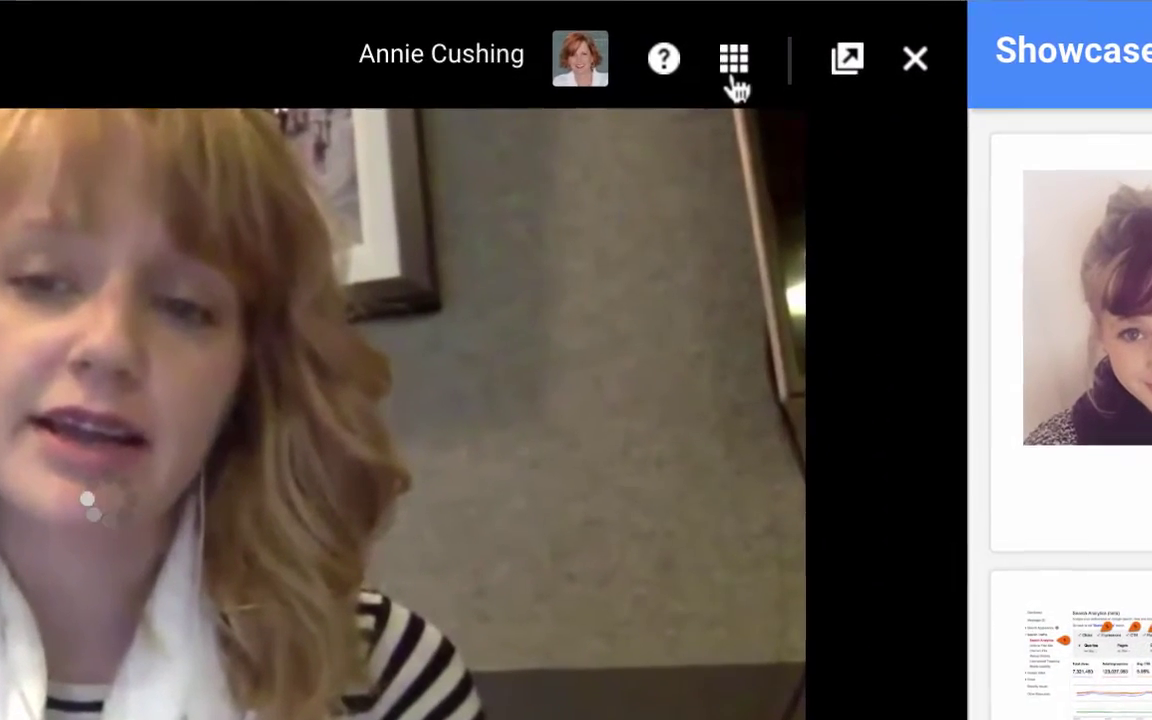
# - Add the Q&A app from the broadcast's apps list beside the live video
pyautogui.click(733, 82)
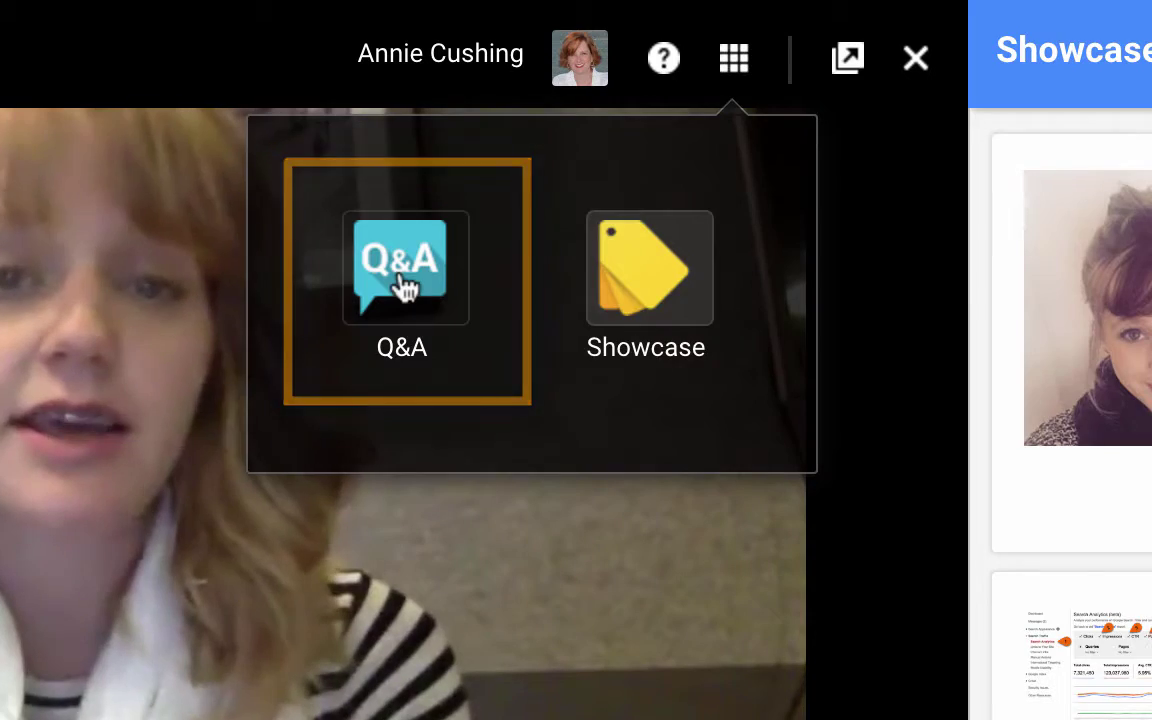
pyautogui.click(404, 288)
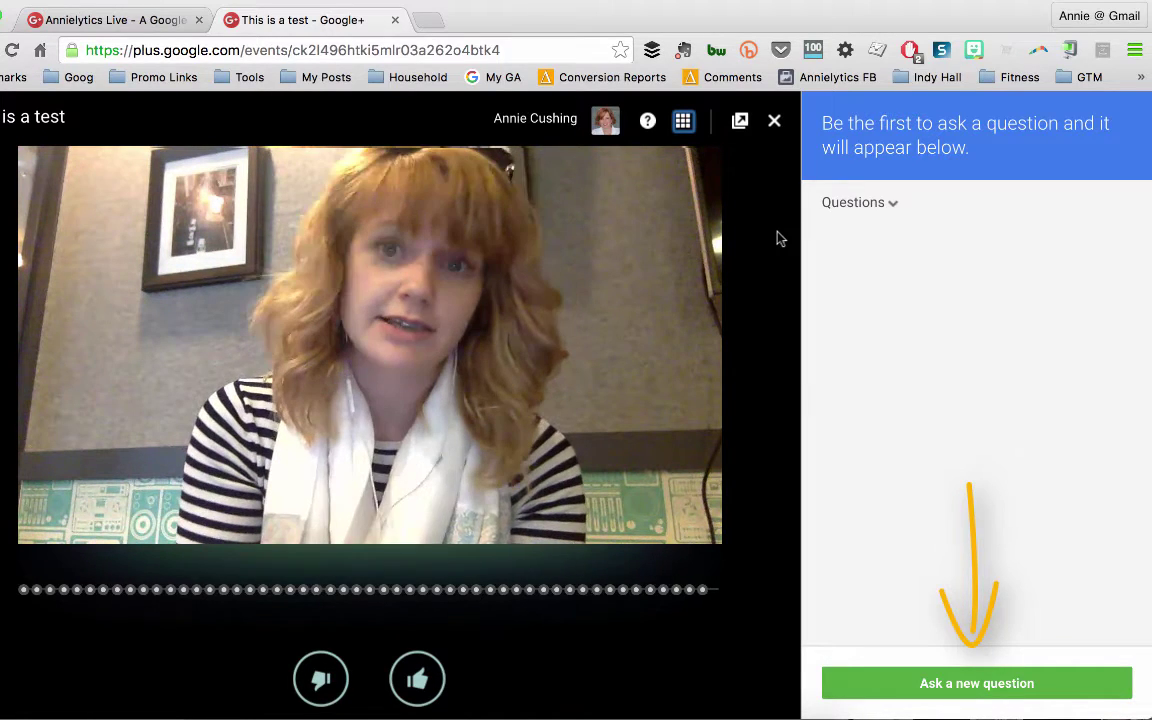
# - Submit a new question asking the host why she likes scarves
pyautogui.click(990, 683)
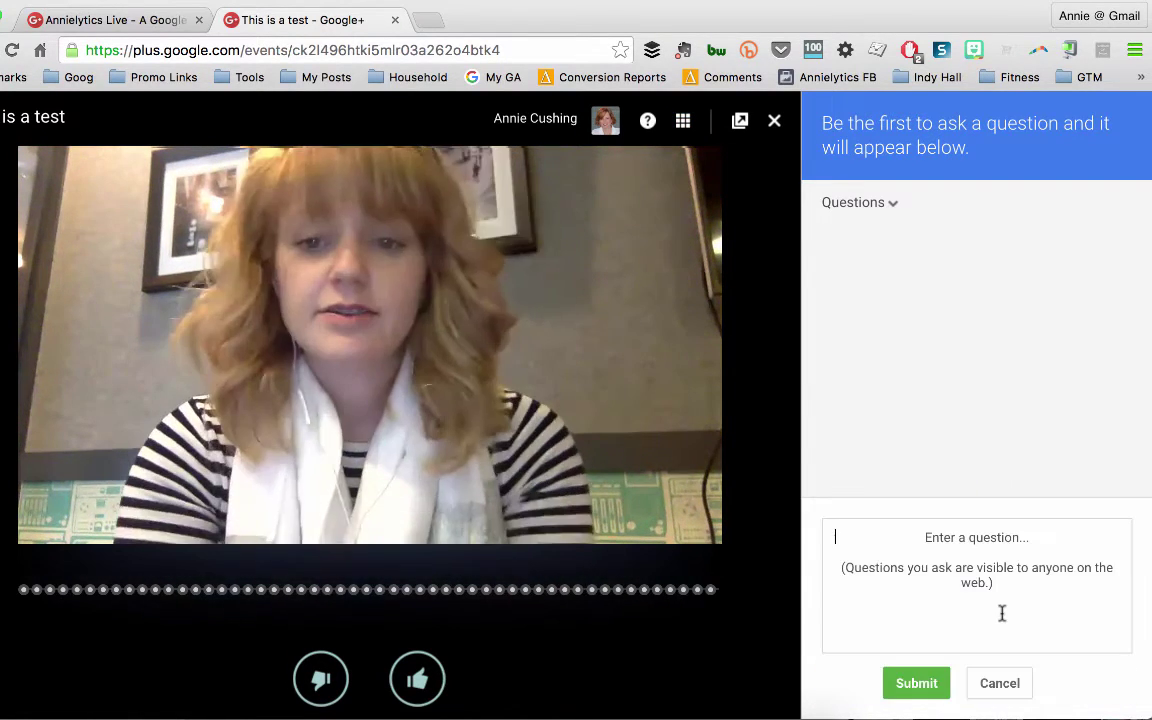
pyautogui.write('Tor')
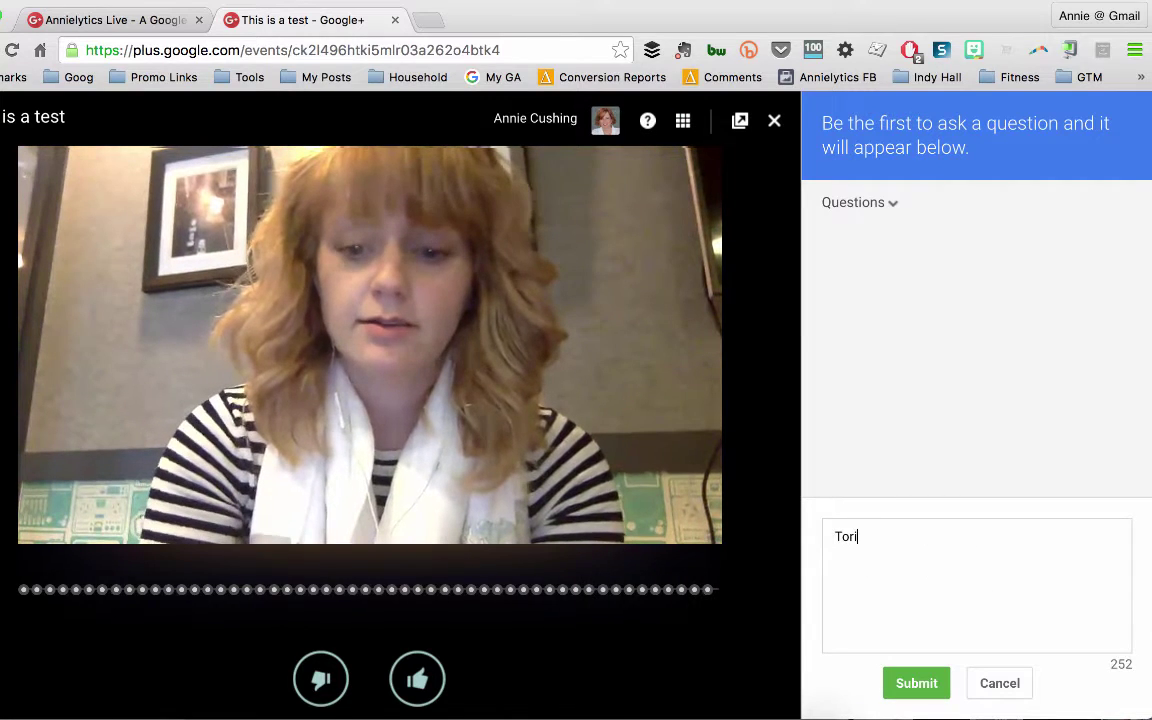
pyautogui.write('i, wh')
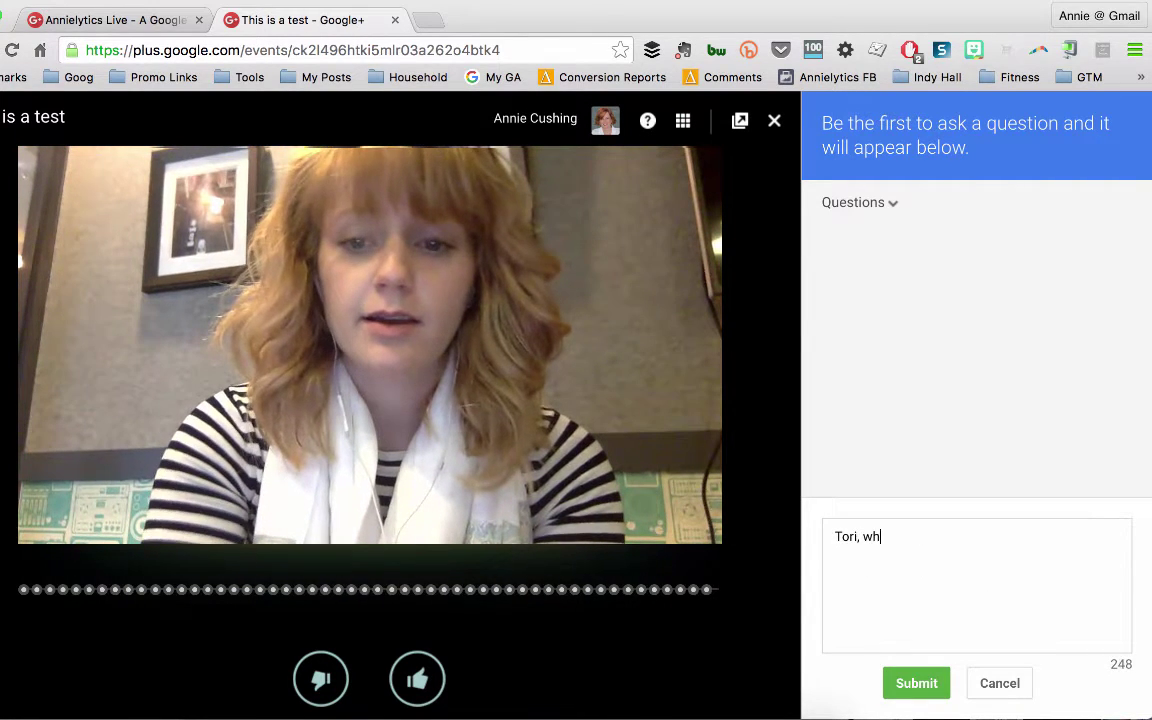
pyautogui.write('y do you ')
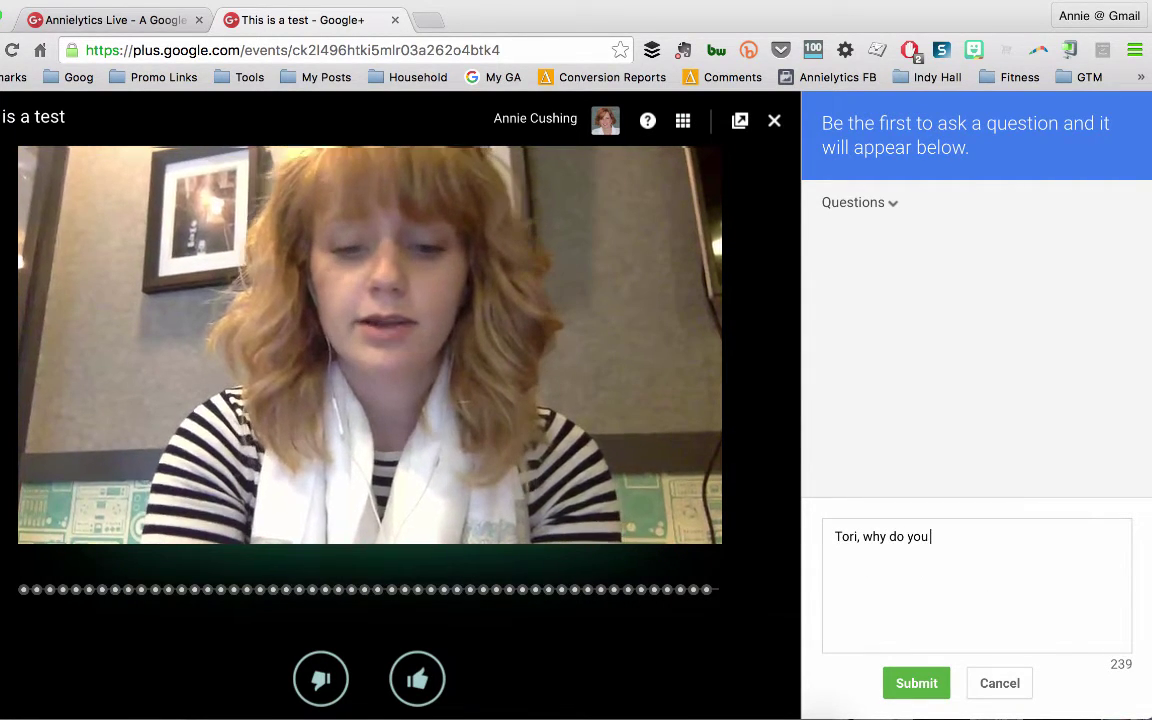
pyautogui.write('like scar')
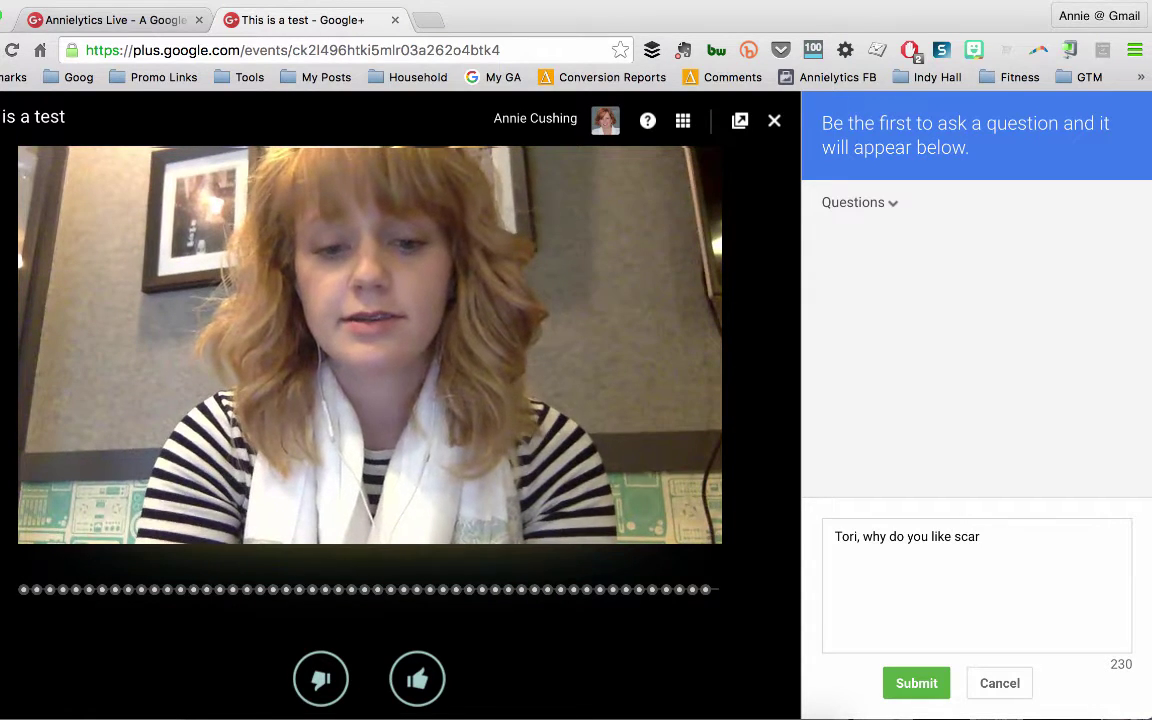
pyautogui.write('ves?')
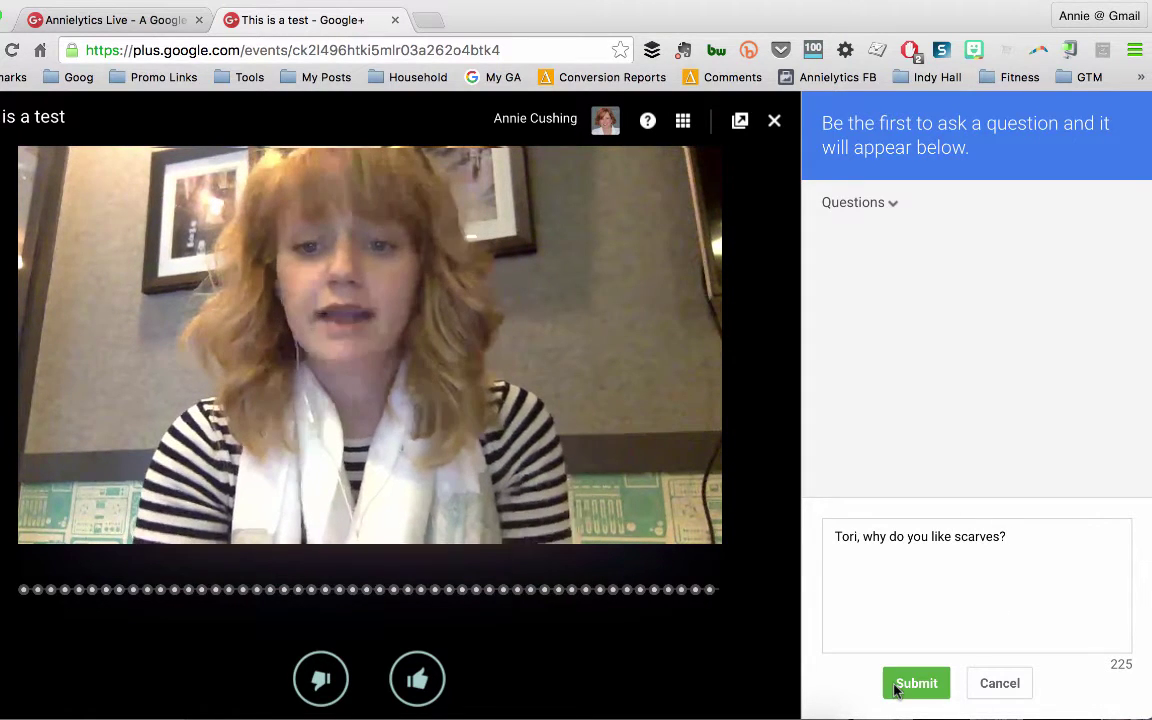
pyautogui.click(897, 688)
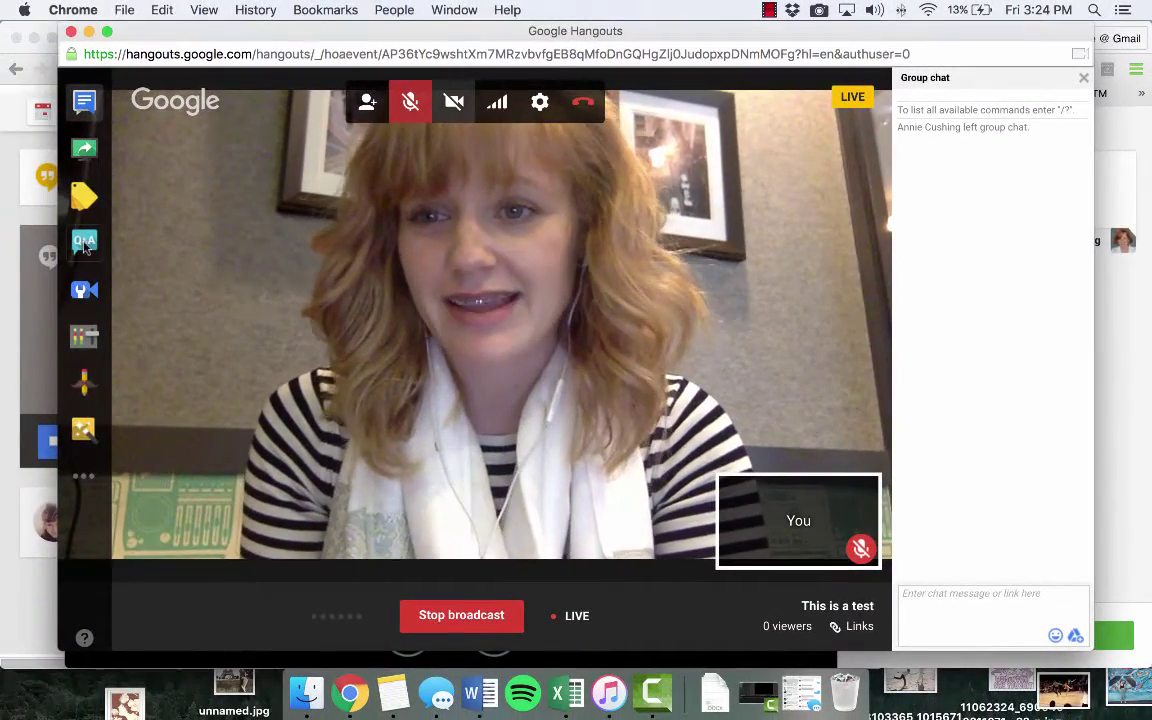
# - In the broadcast's Q&A, answer the scarves question and finish answering it
pyautogui.click(84, 243)
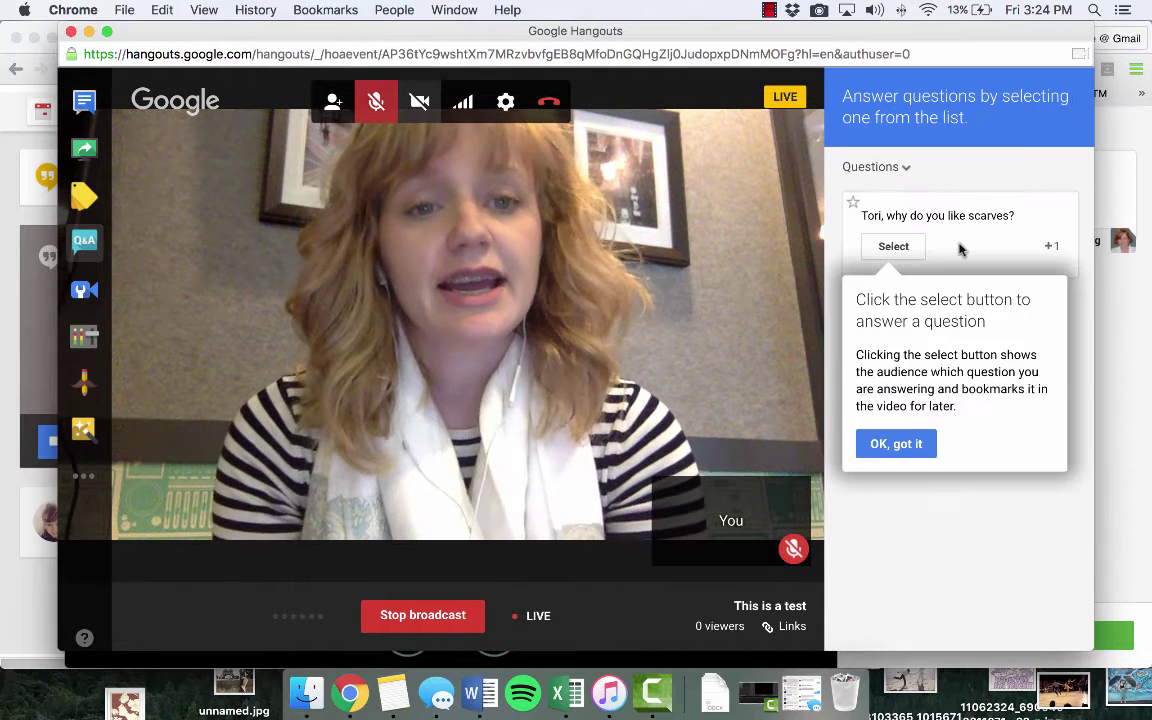
pyautogui.click(917, 247)
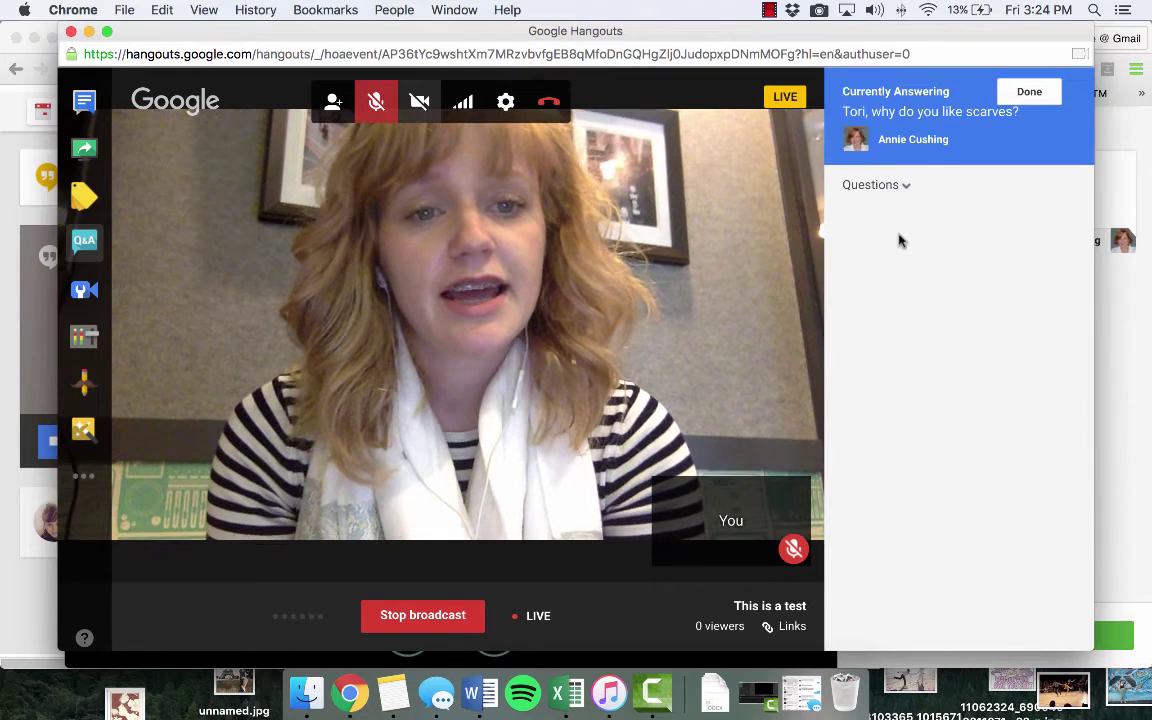
pyautogui.click(1029, 92)
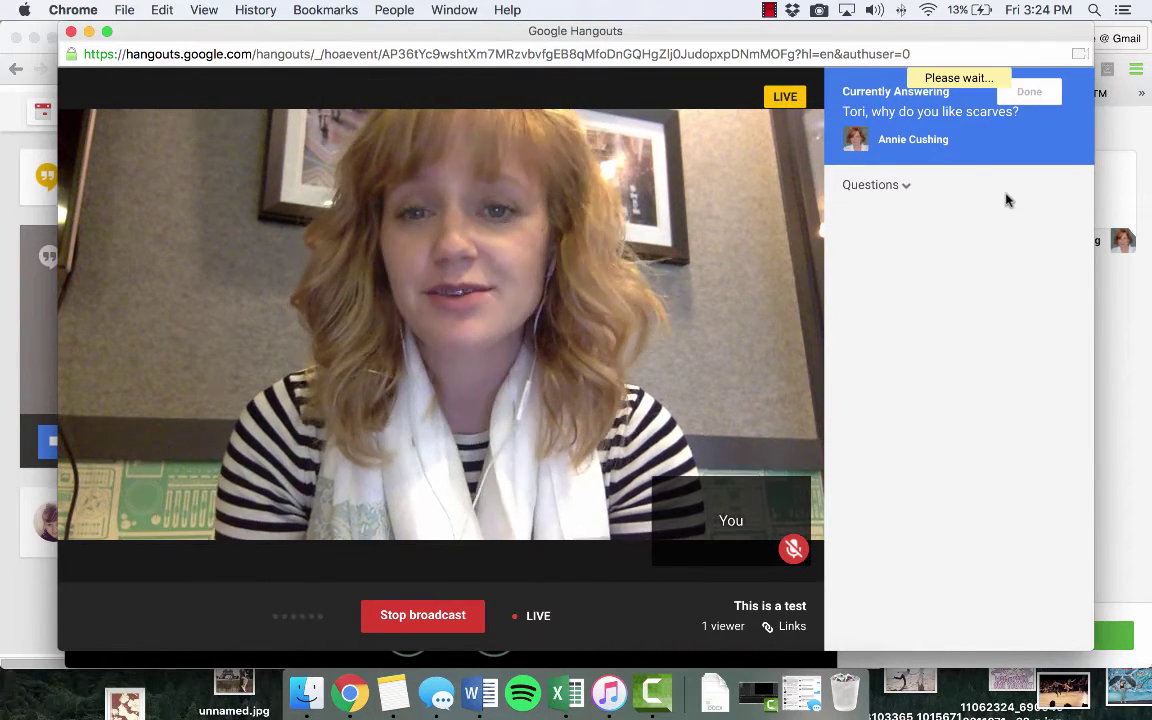
# - Switch the Q&A panel to Answered questions and select the Hangout's web address
pyautogui.click(886, 194)
pyautogui.click(883, 240)
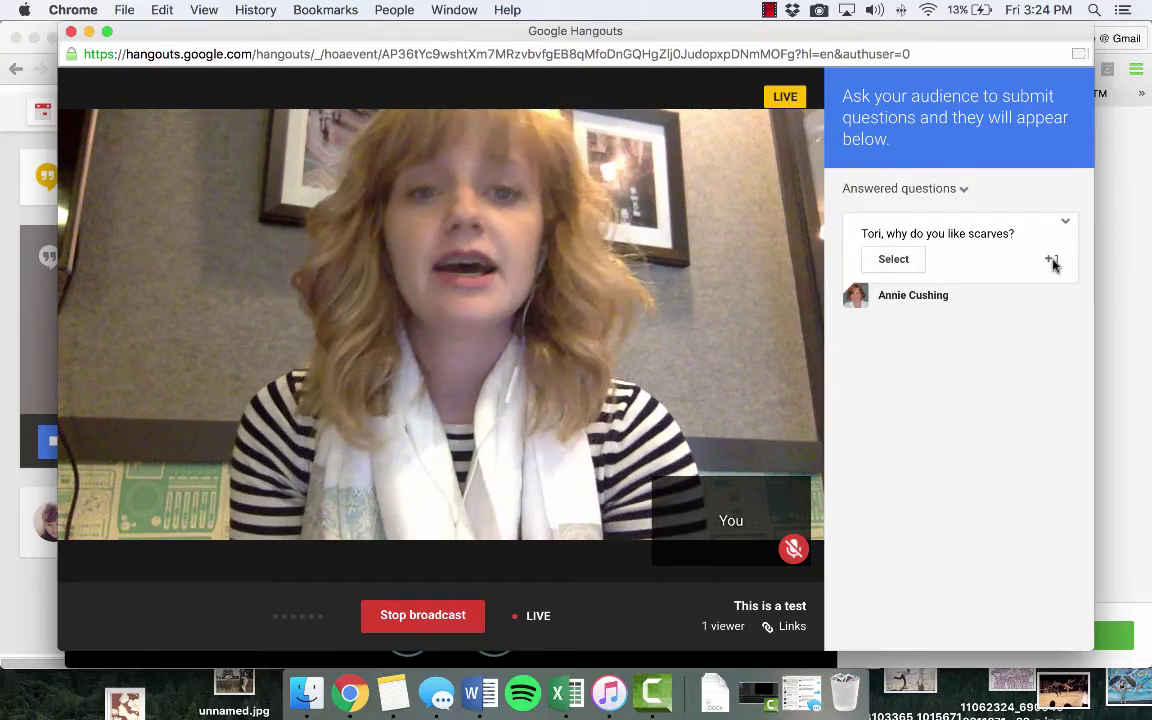
pyautogui.click(842, 55)
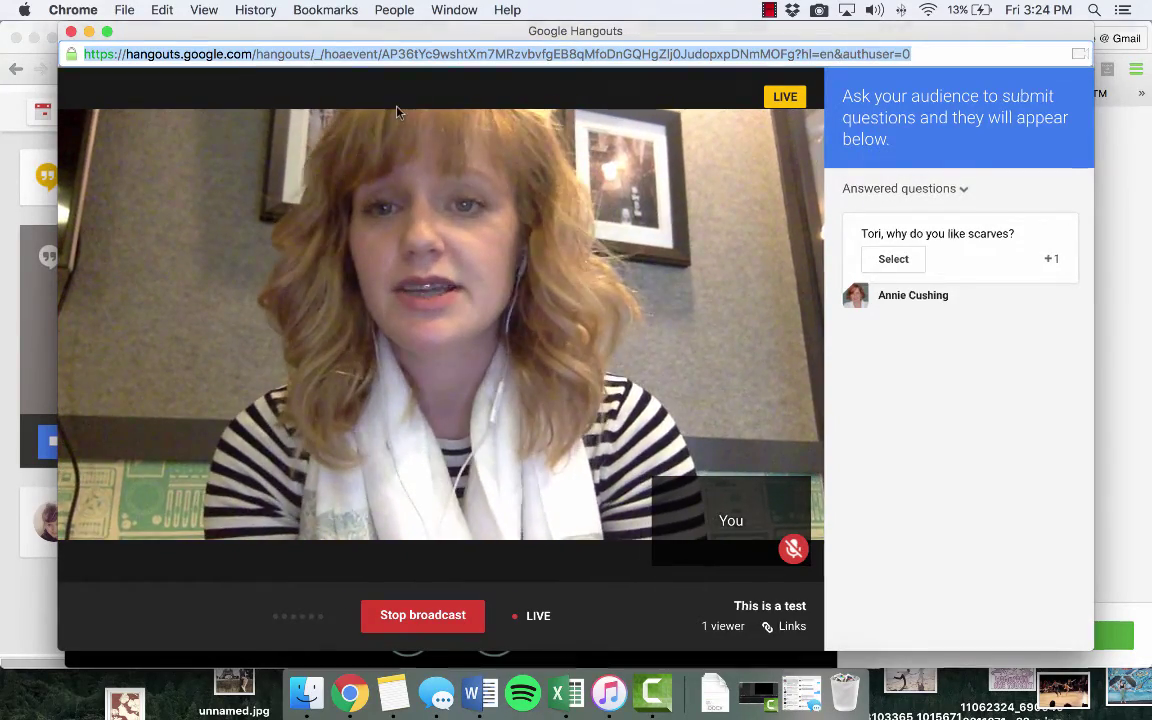
# - Open the copied Hangout link in a new tab of the Chrome event window
pyautogui.hotkey('ctrl', 'Up')
pyautogui.click(848, 268)
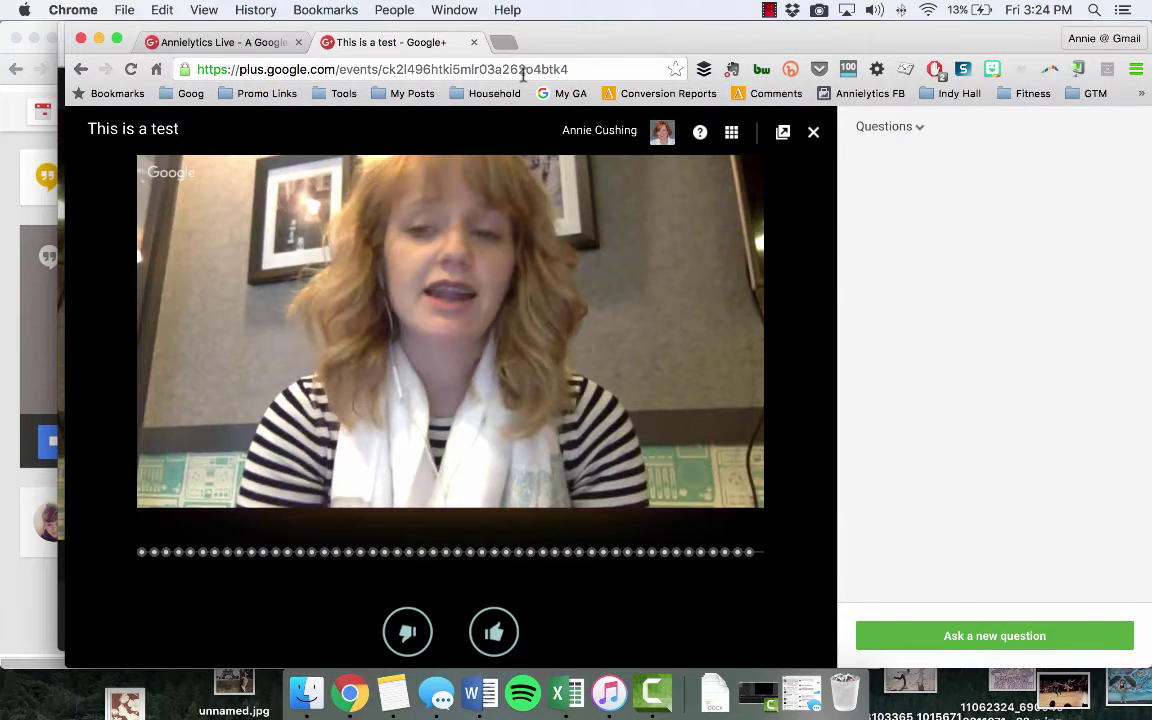
pyautogui.press('super+t')
pyautogui.press('super+v')
pyautogui.press('Return')
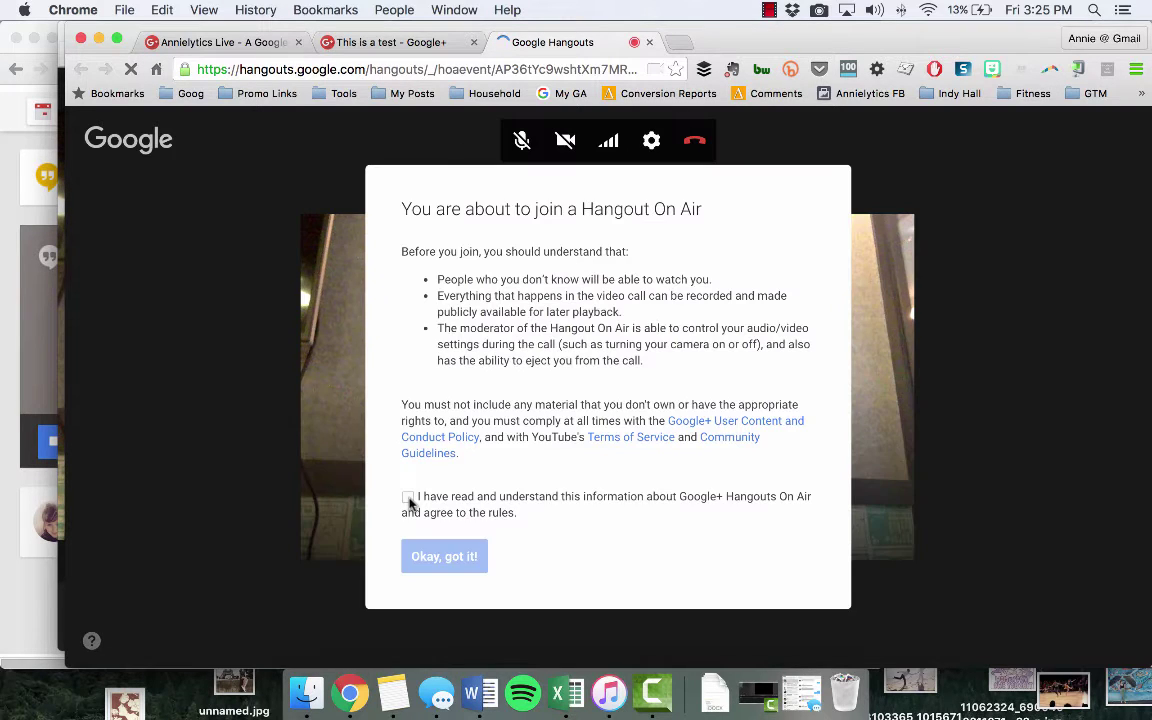
# - Accept the Hangouts On Air rules and join with microphone and camera off
pyautogui.click(409, 499)
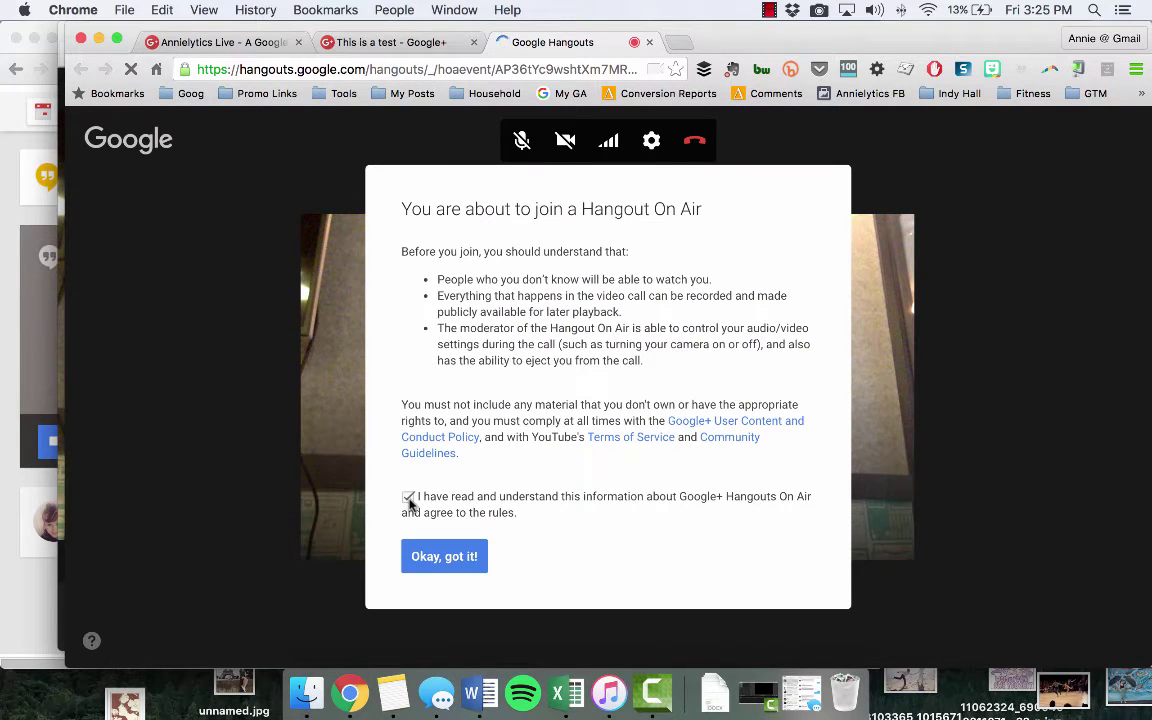
pyautogui.click(433, 563)
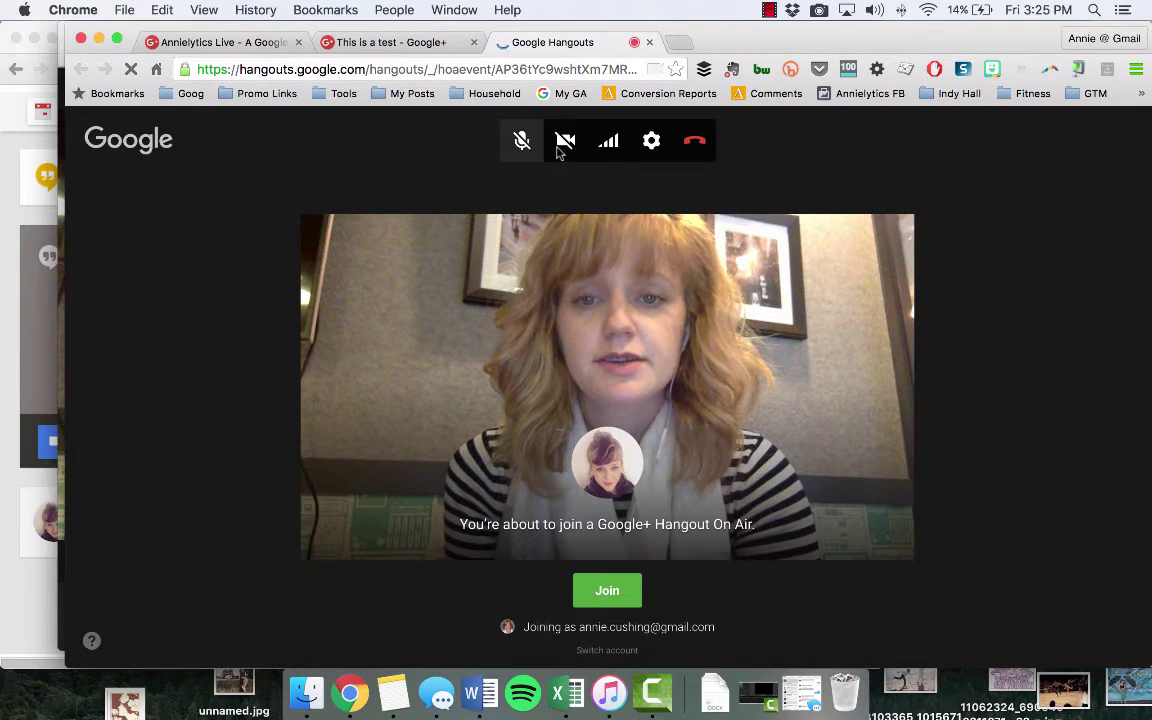
pyautogui.click(520, 140)
pyautogui.click(560, 148)
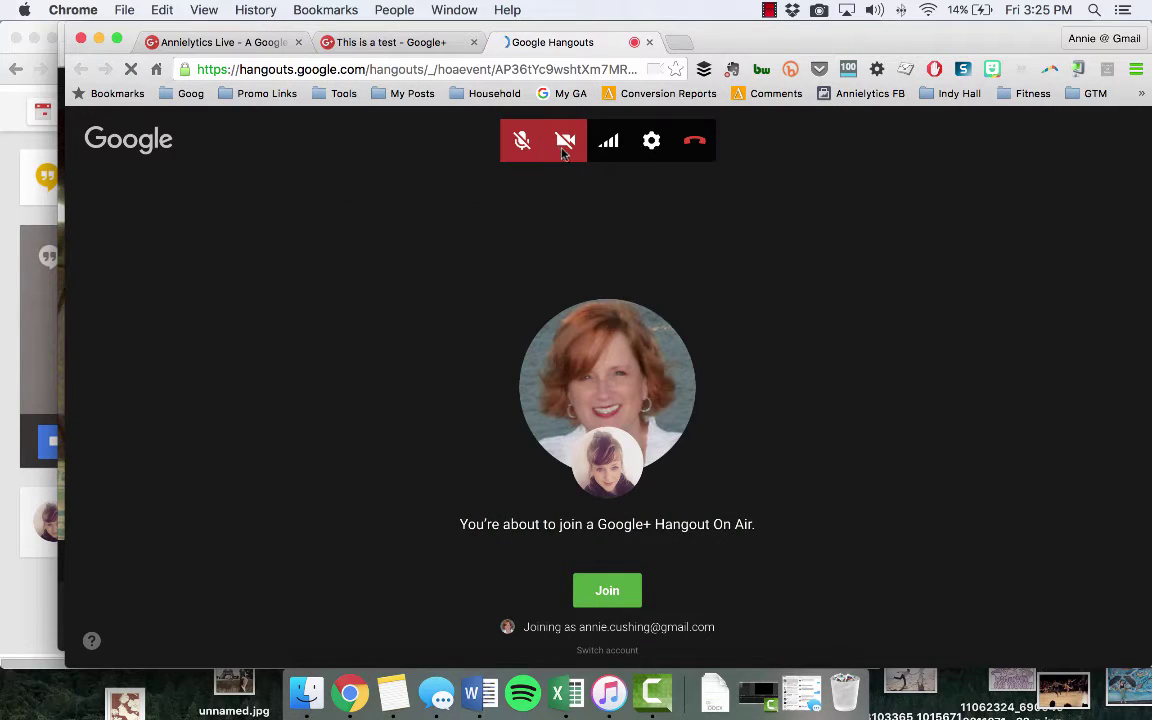
pyautogui.click(607, 591)
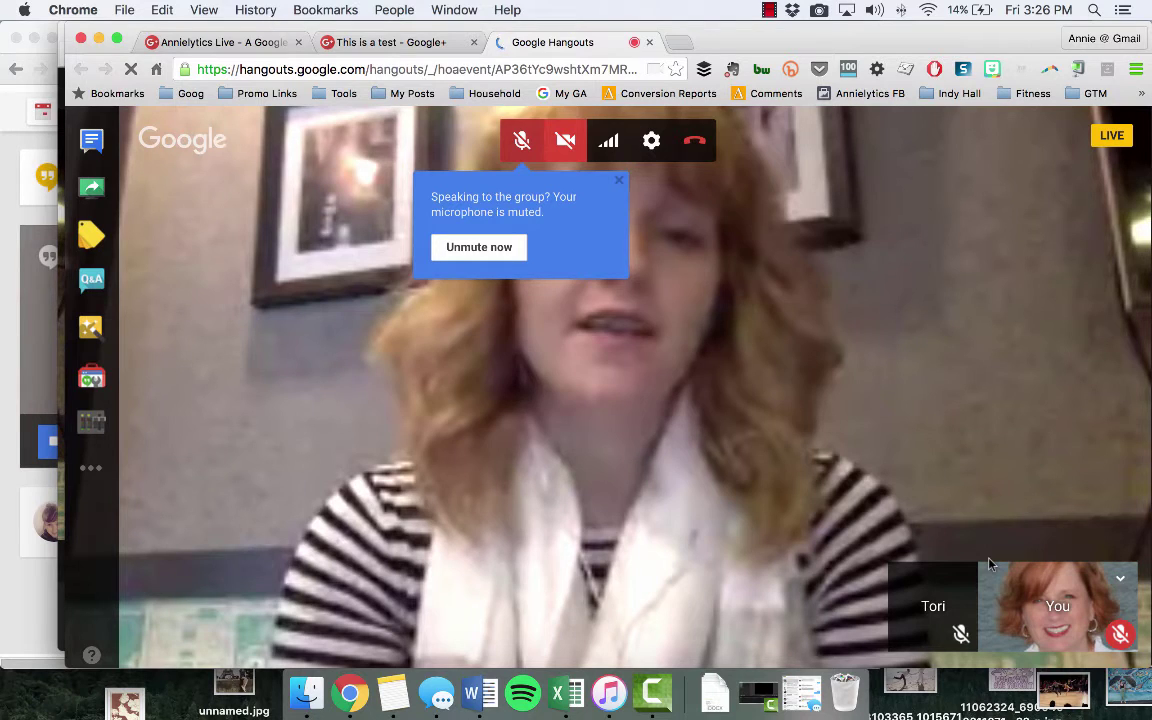
# - Open the Hangout's Q&A and group chat, cancel screen sharing, then return to the broadcast window
pyautogui.click(90, 282)
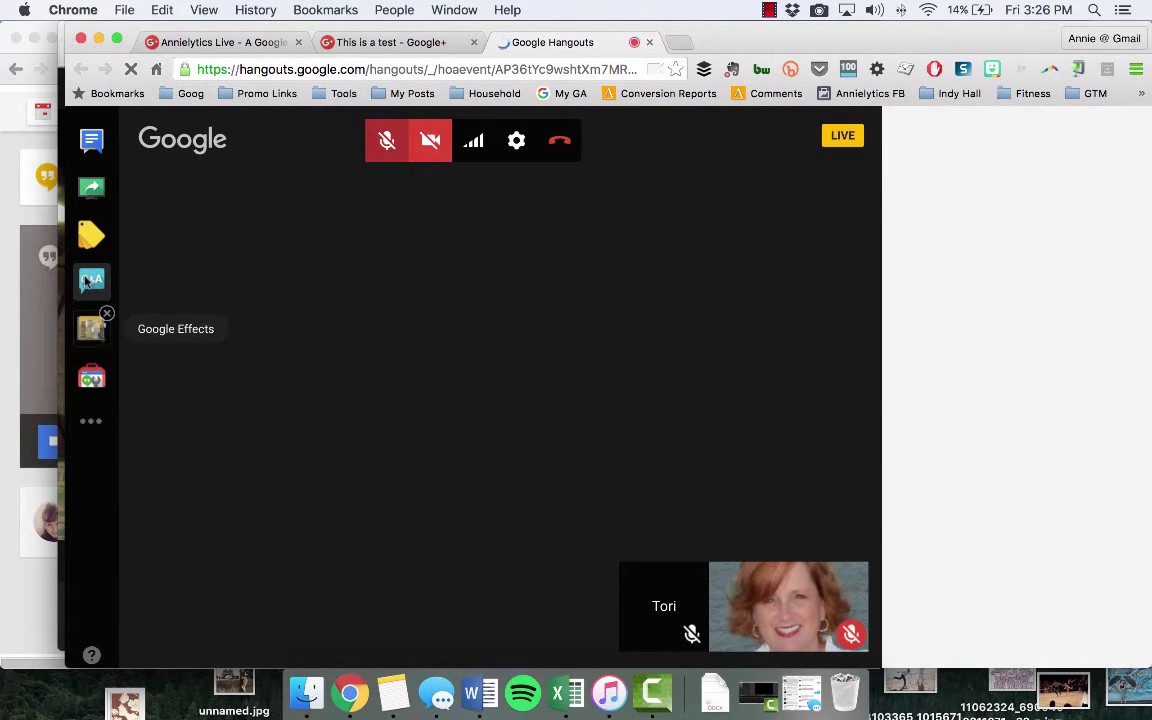
pyautogui.click(92, 192)
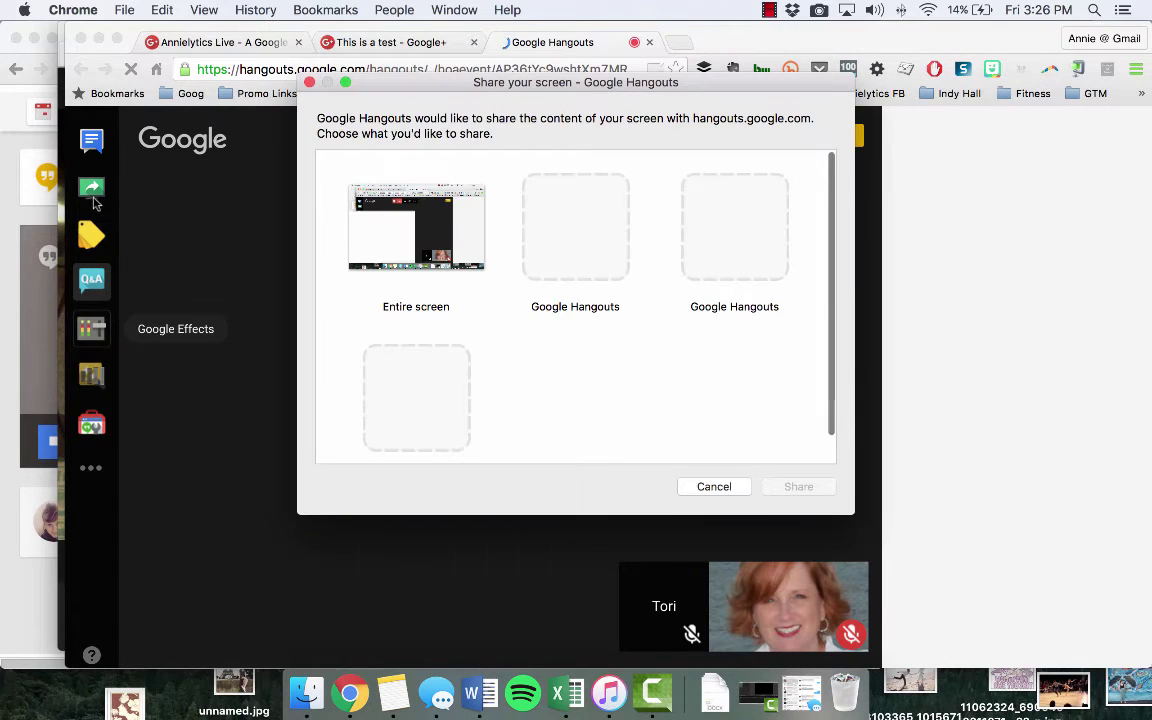
pyautogui.click(714, 487)
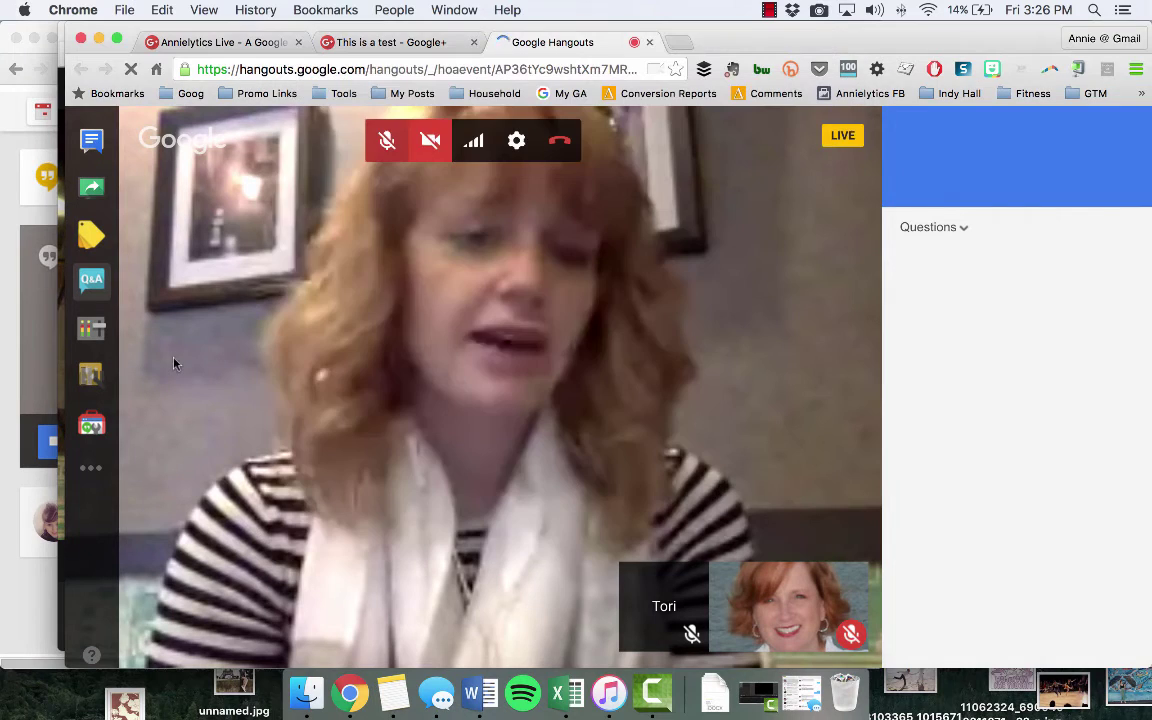
pyautogui.click(92, 142)
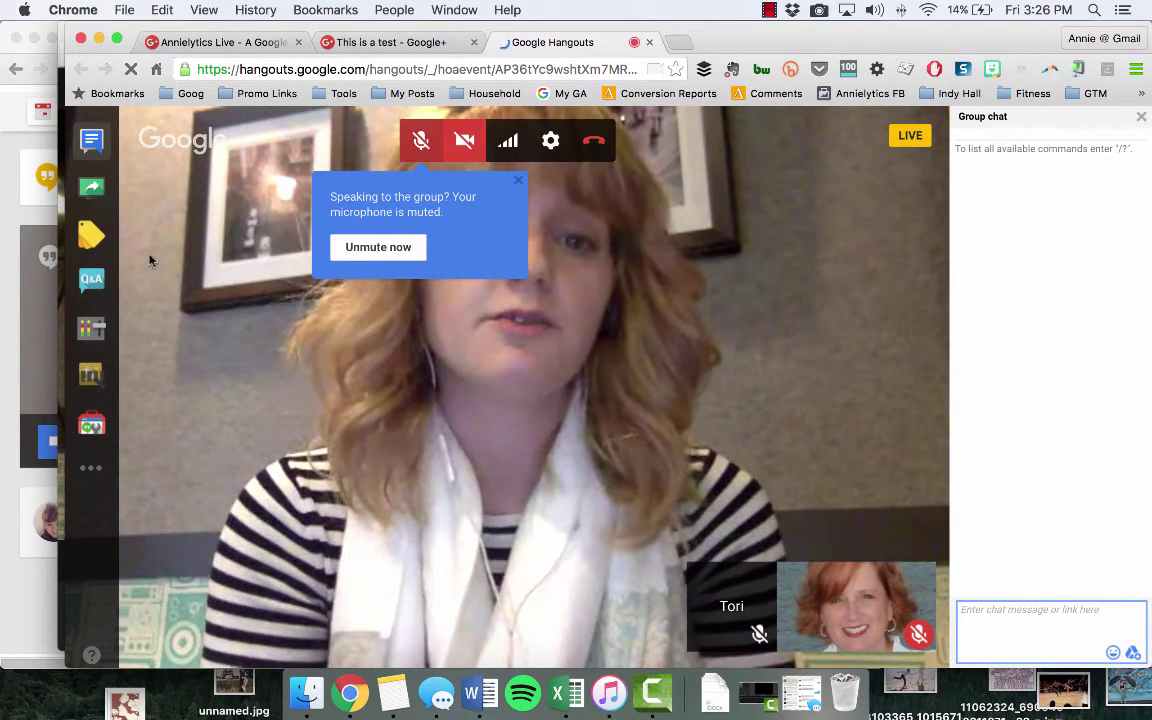
pyautogui.click(100, 226)
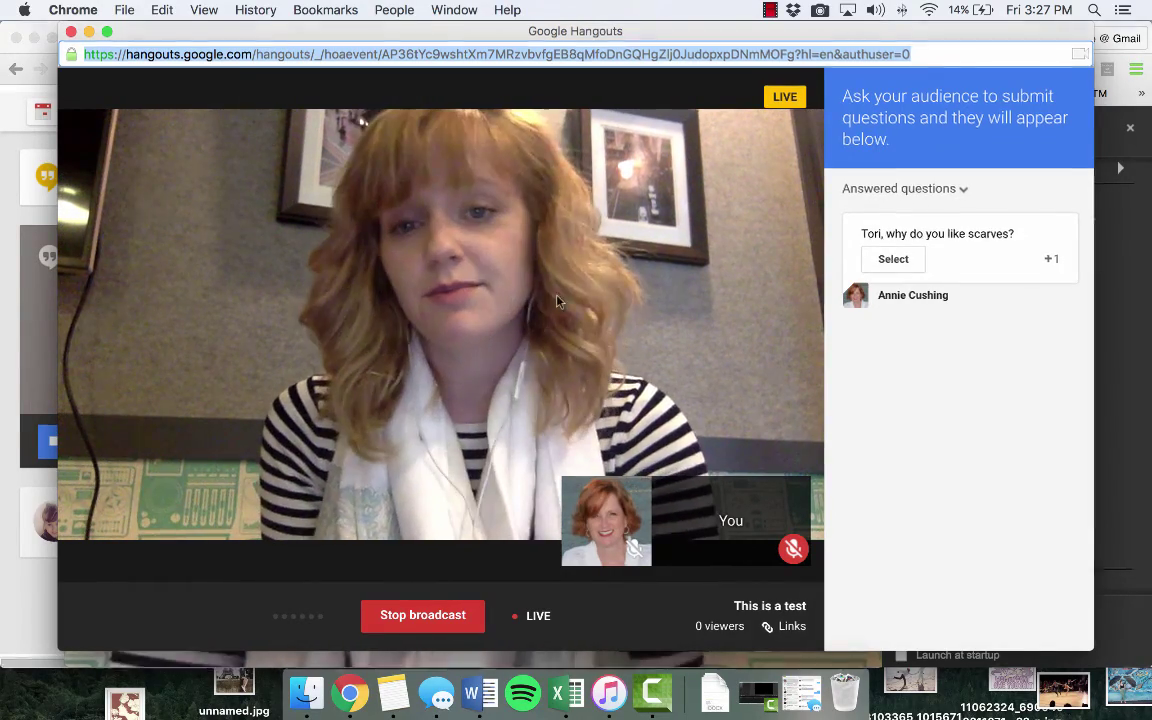
pyautogui.hotkey('ctrl', 'Up')
pyautogui.click(531, 493)
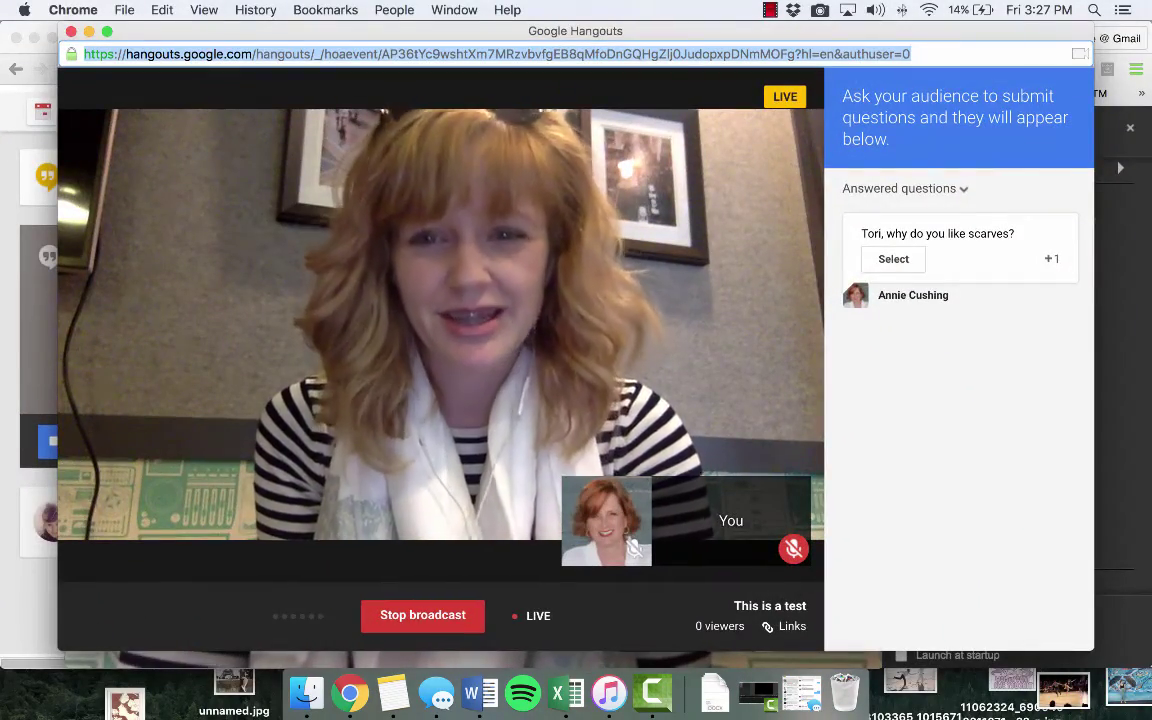
pyautogui.hotkey('ctrl', 'Up')
pyautogui.moveTo(620, 20)
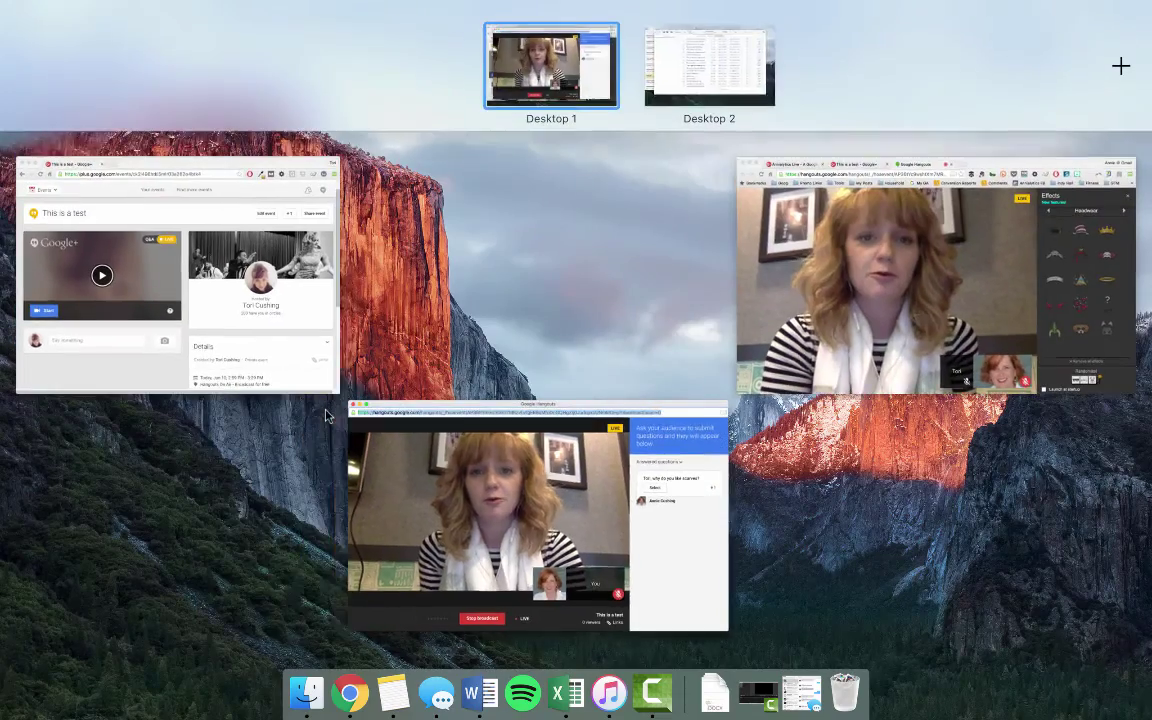
pyautogui.click(695, 58)
pyautogui.hotkey('ctrl', 'Up')
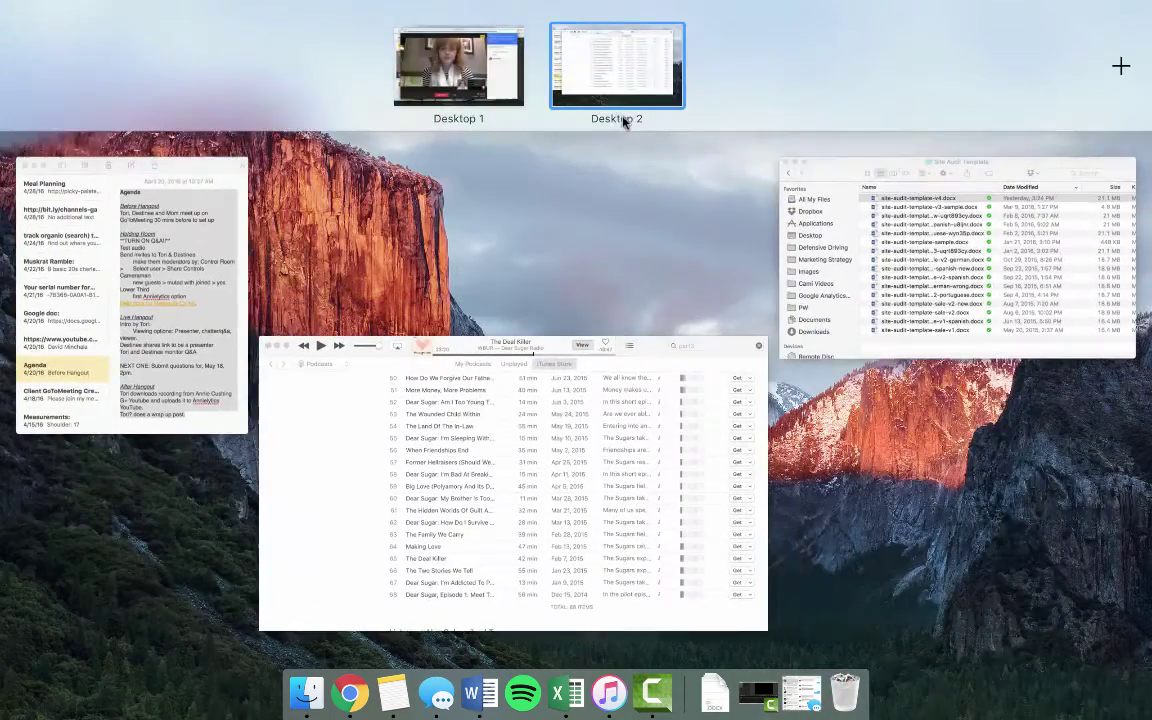
pyautogui.click(458, 64)
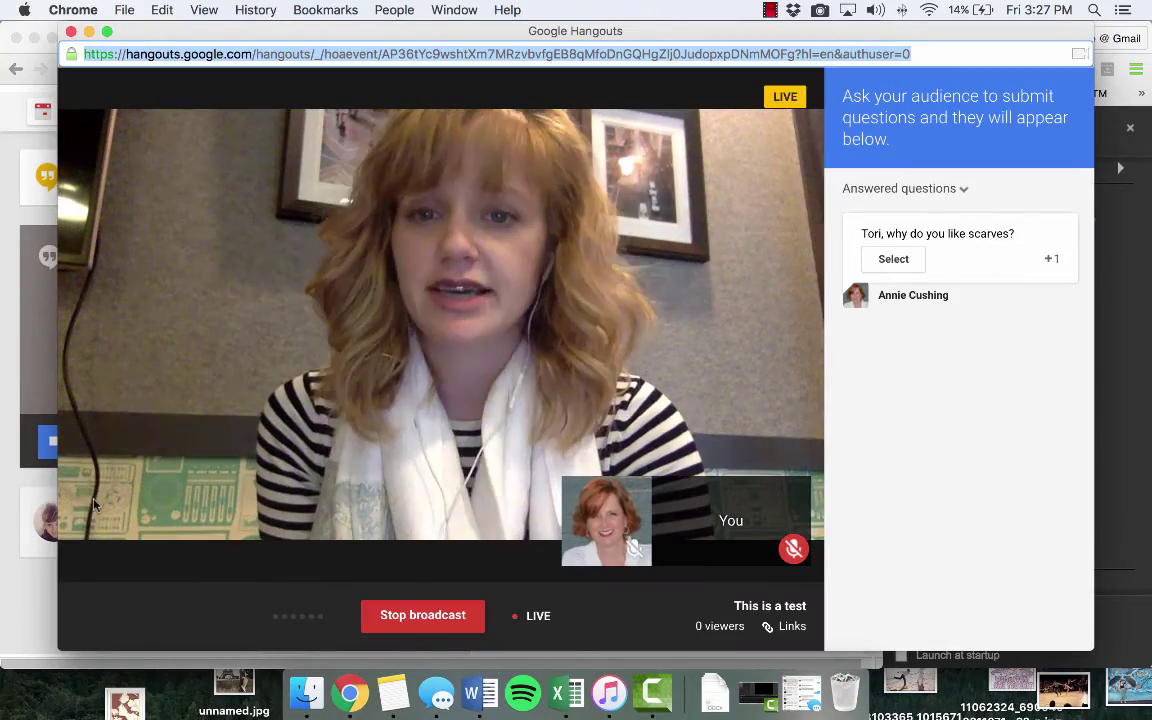
pyautogui.moveTo(93, 505)
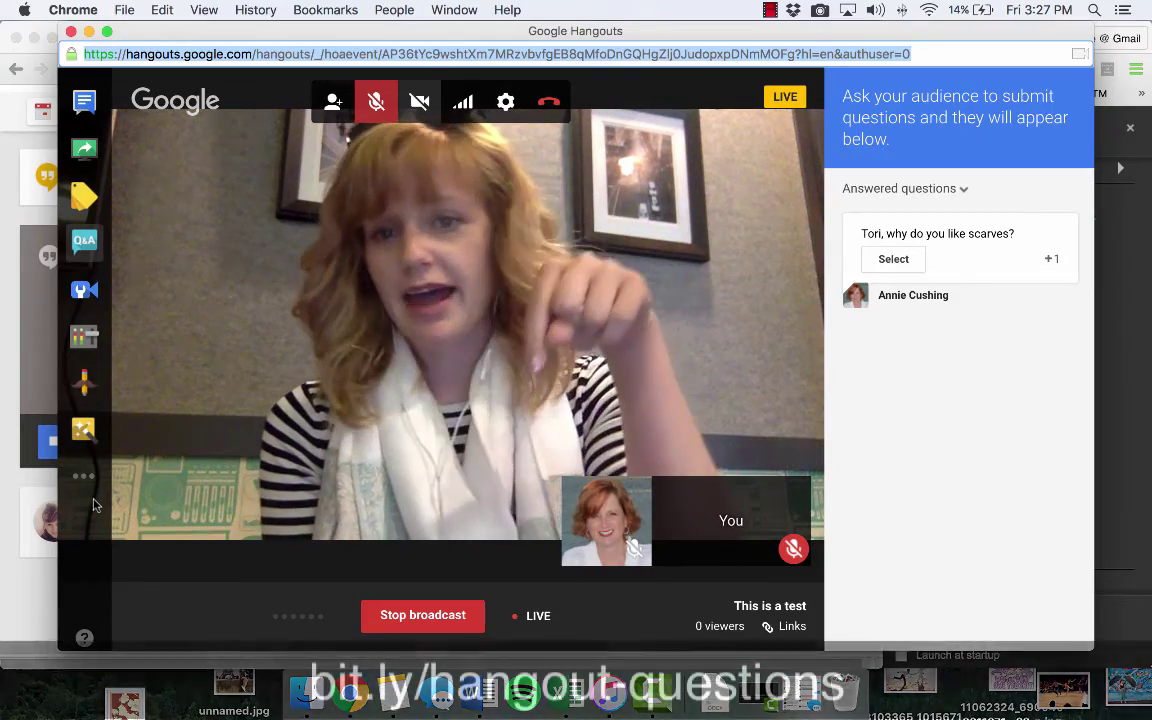